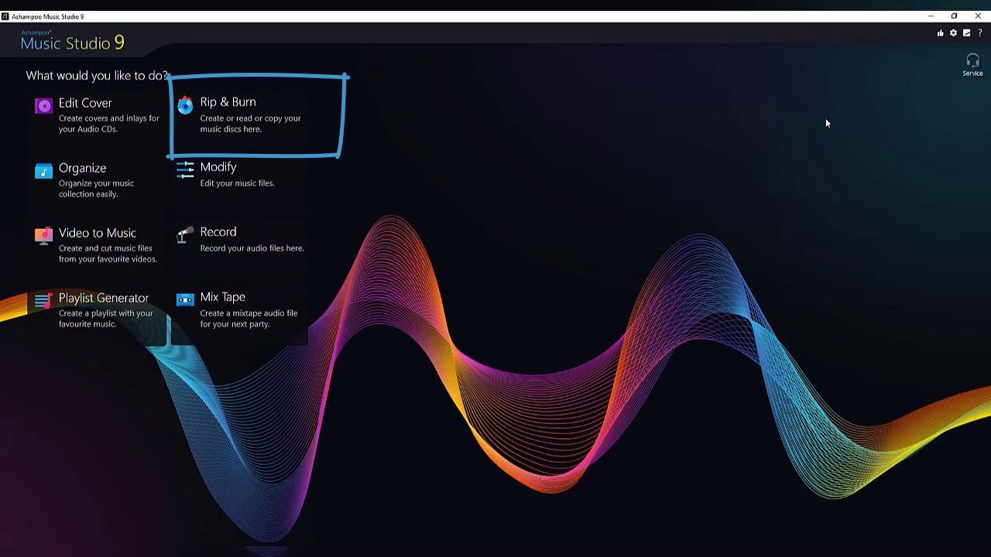
Quick-rip the CD in drive E, matching it to the first Michael Jackson HIStory album entry
{"action": "left_click", "coordinate": [277, 133]}
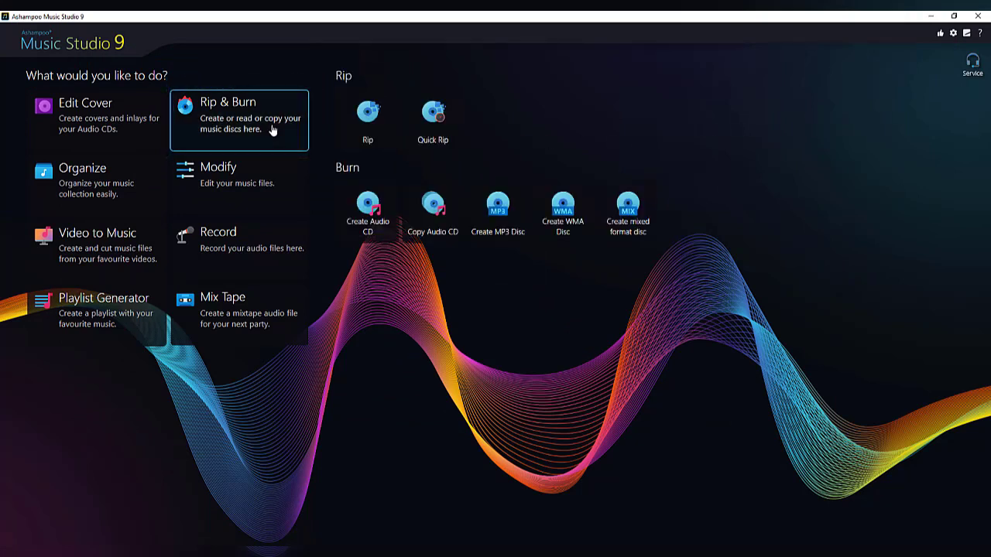
{"action": "left_click", "coordinate": [449, 136]}
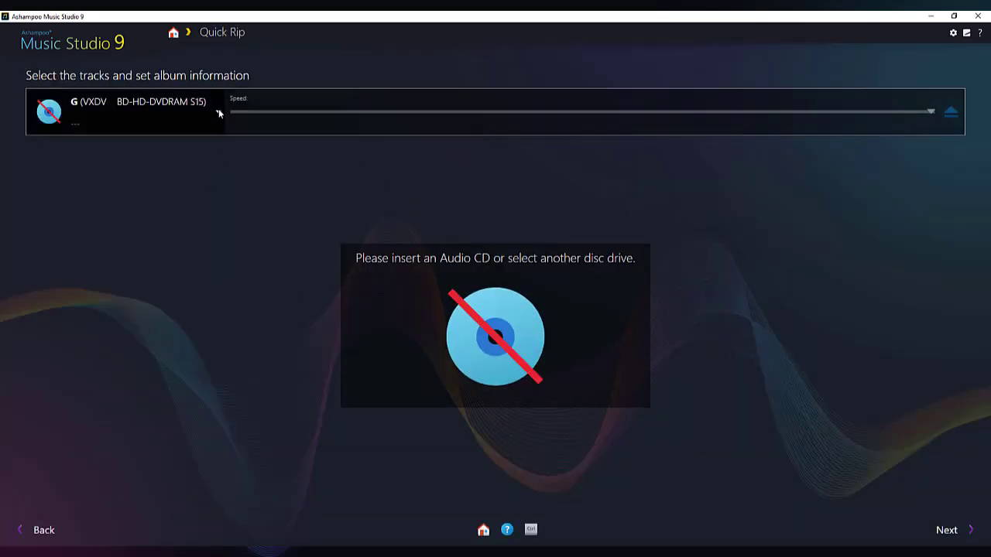
{"action": "left_click", "coordinate": [218, 110]}
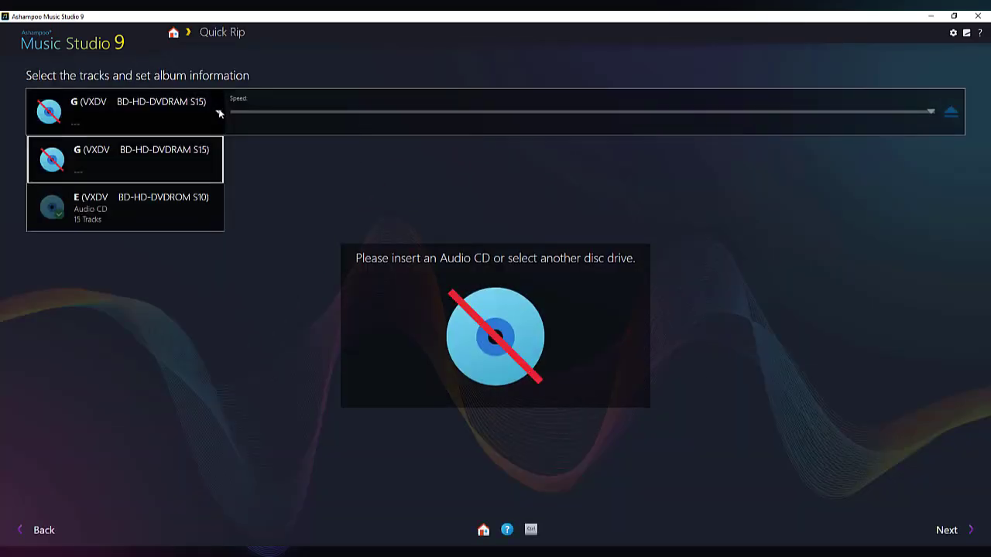
{"action": "left_click", "coordinate": [146, 206]}
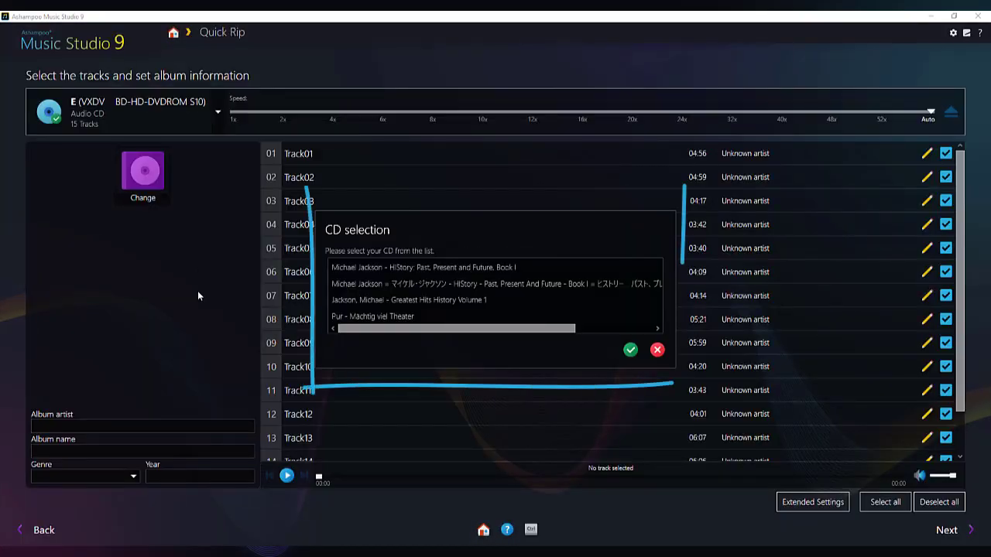
{"action": "left_click", "coordinate": [482, 266]}
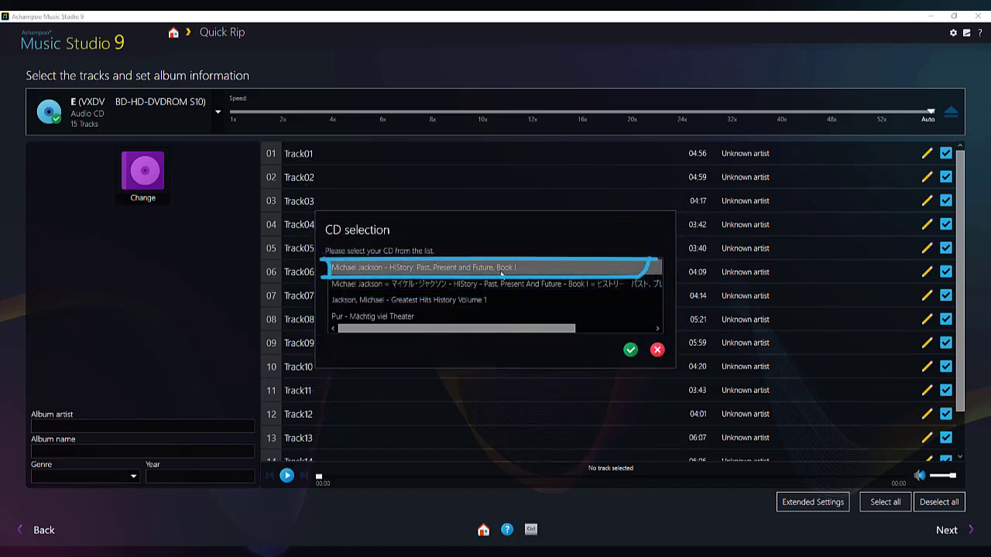
{"action": "left_click", "coordinate": [629, 351]}
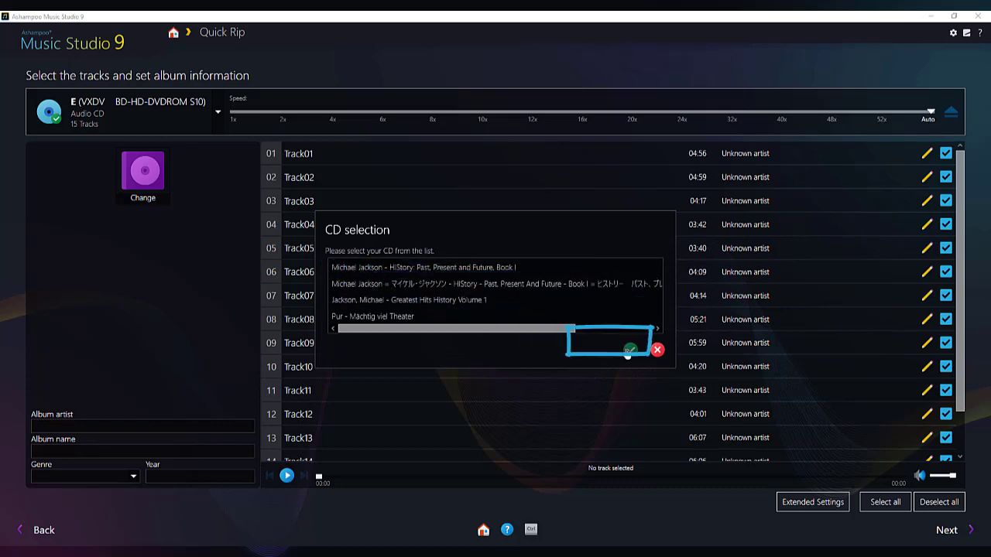
{"action": "left_click", "coordinate": [629, 351]}
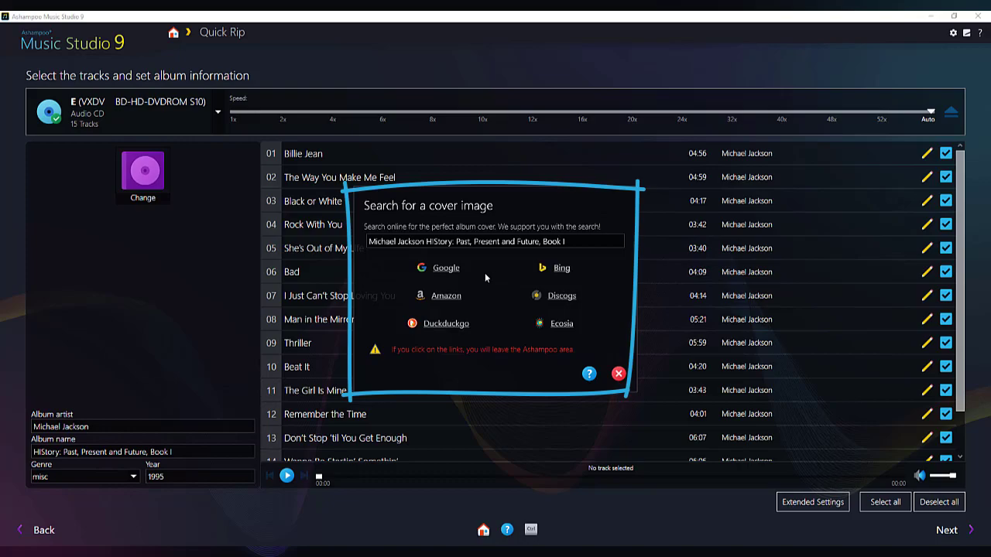
Launch a Google Images search for the HIStory album cover
{"action": "left_click", "coordinate": [447, 269]}
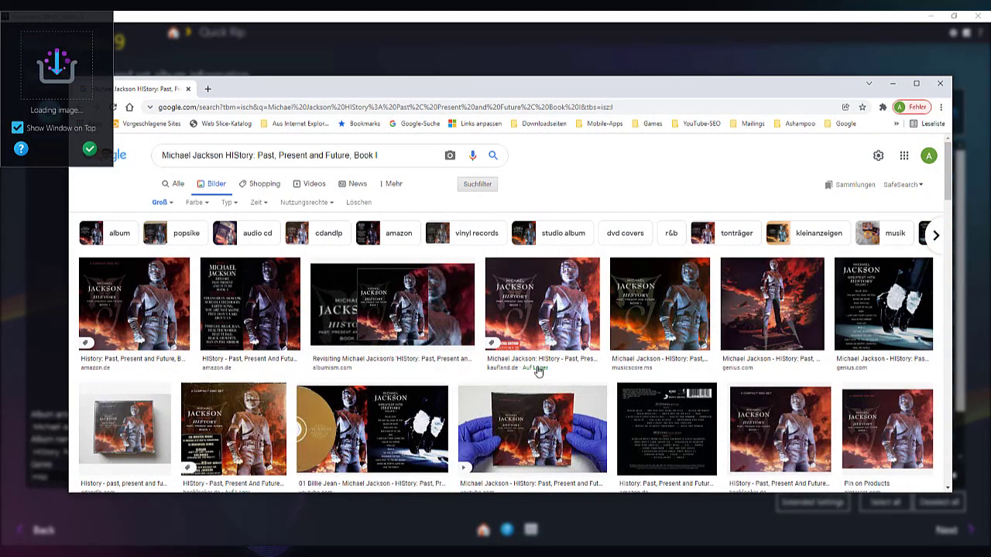
Copy a HIStory cover from Google Images and accept it as the album artwork
{"action": "scroll", "coordinate": [538, 371], "scroll_direction": "down", "scroll_amount": 1}
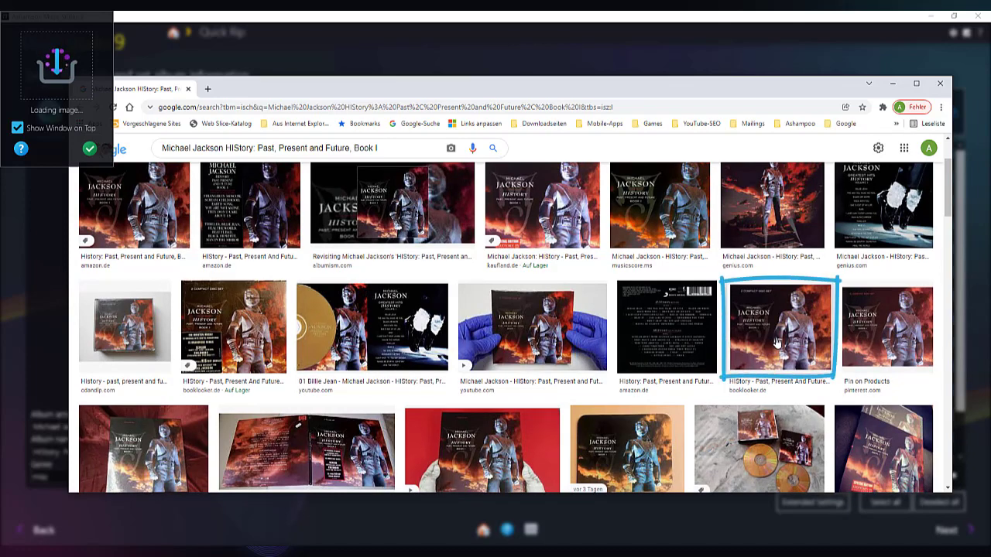
{"action": "mouse_move", "coordinate": [777, 343]}
{"action": "left_mouse_down"}
{"action": "mouse_move", "coordinate": [129, 161]}
{"action": "mouse_move", "coordinate": [73, 73]}
{"action": "left_mouse_up"}
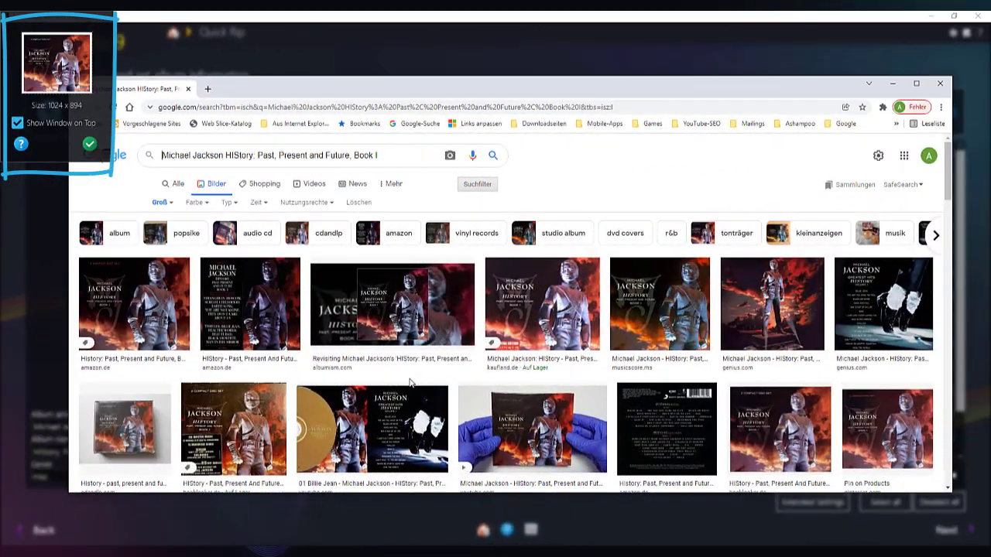
{"action": "right_click", "coordinate": [530, 310]}
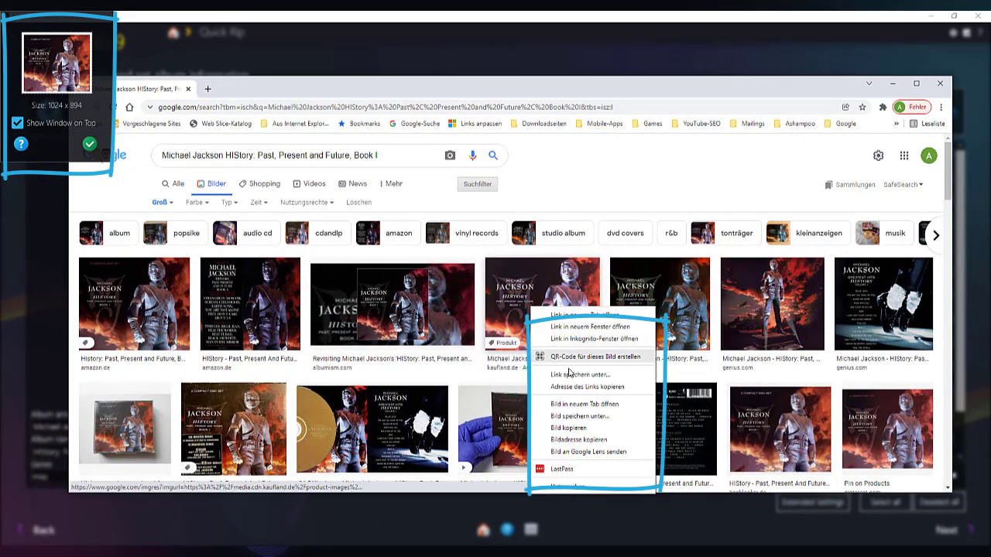
{"action": "left_click", "coordinate": [573, 428]}
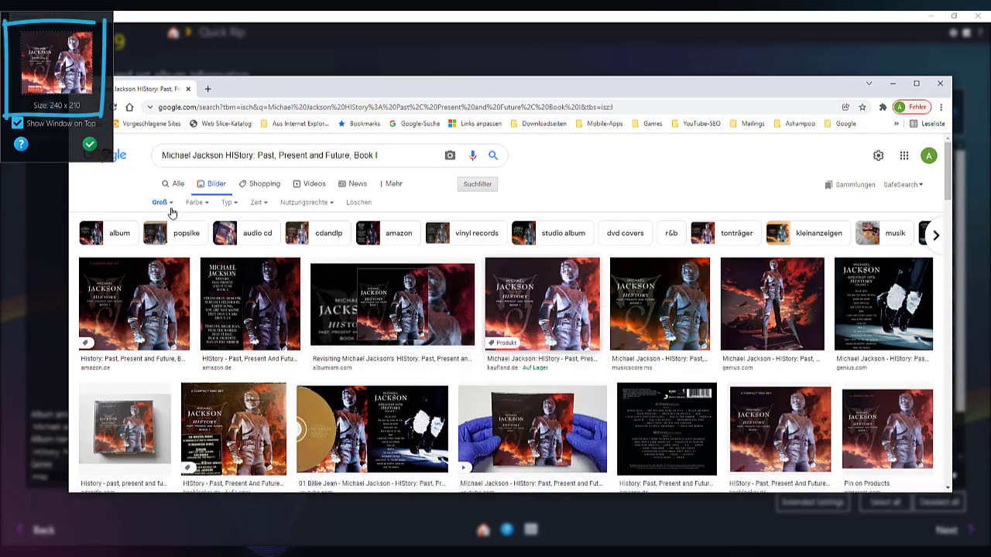
{"action": "left_click", "coordinate": [89, 147]}
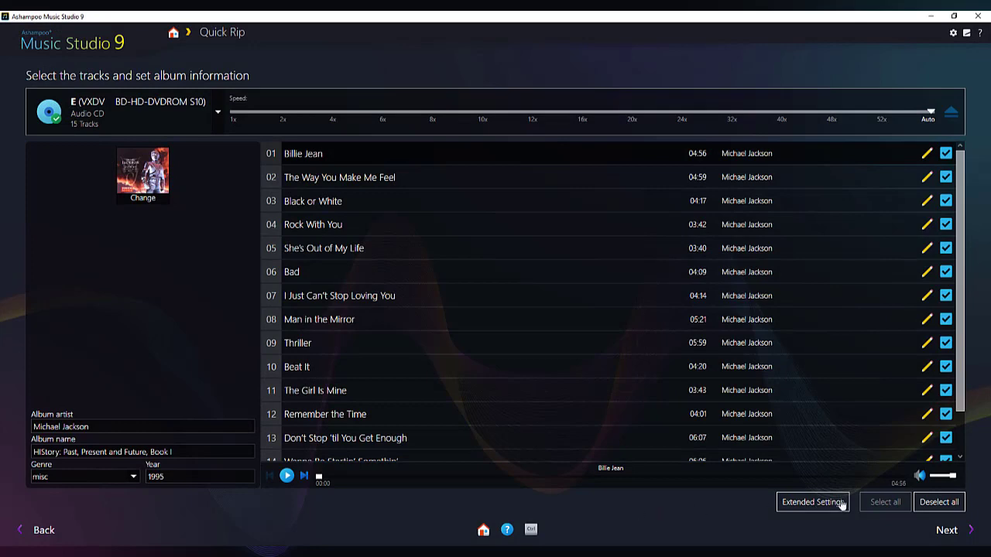
Keep MP3 at CD quality and use the Artist/Album subfolder template on the Desktop
{"action": "left_click", "coordinate": [949, 530]}
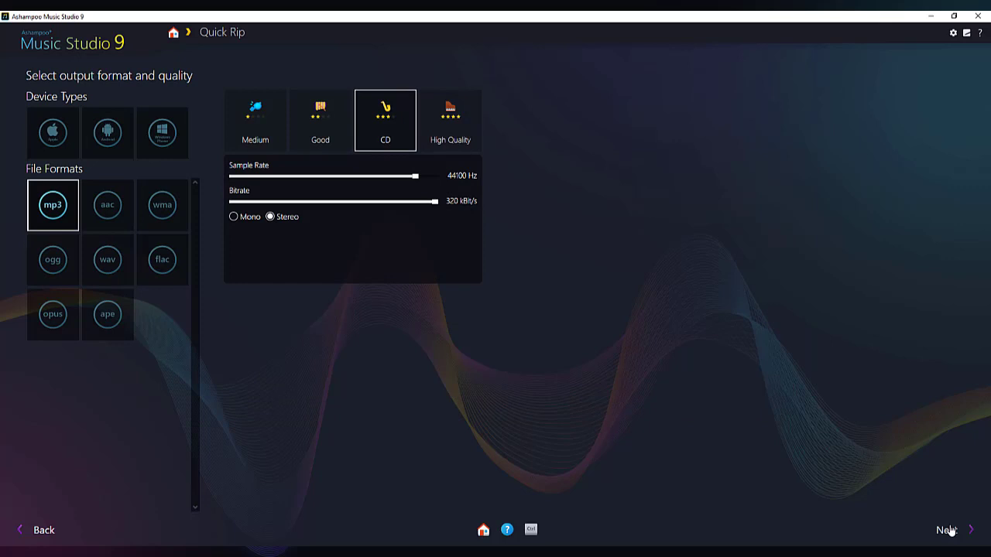
{"action": "left_click", "coordinate": [949, 530]}
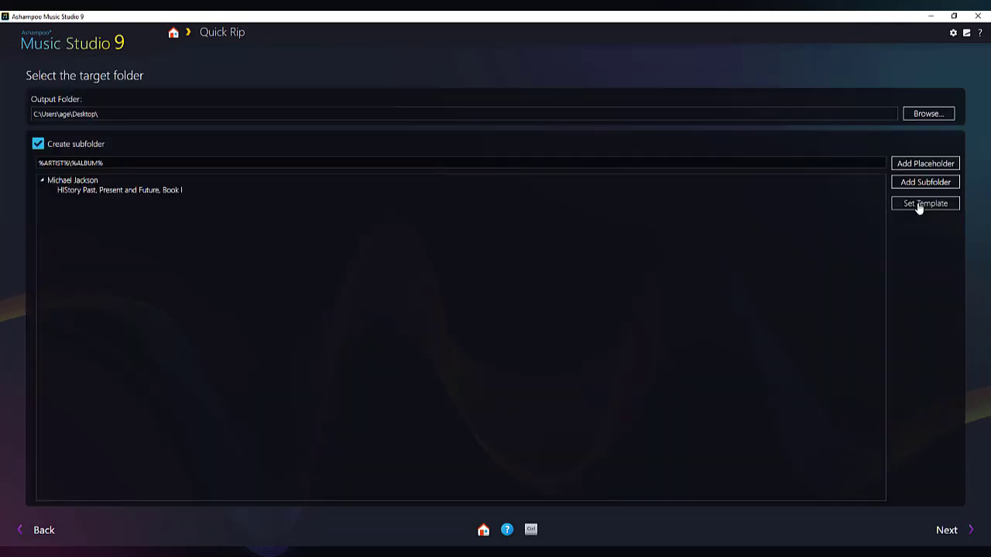
{"action": "left_click", "coordinate": [919, 206]}
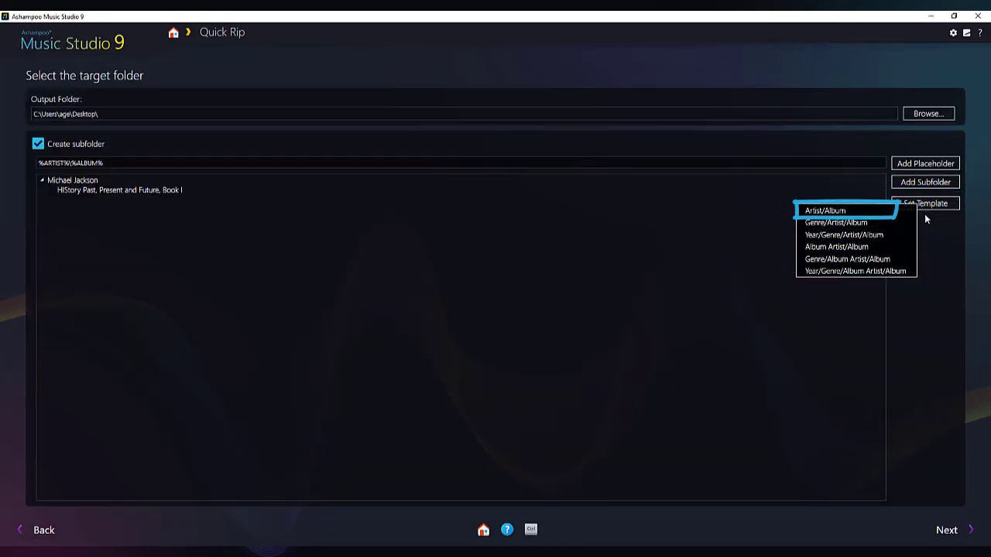
{"action": "left_click", "coordinate": [932, 222]}
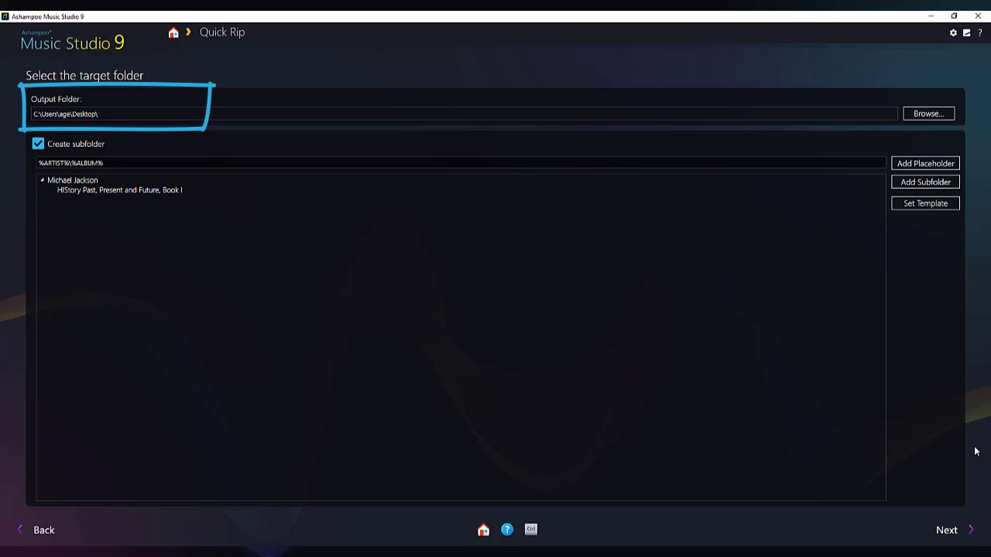
Keep 'Track.) Artist - Title' file names and rip all 15 HIStory tracks
{"action": "left_click", "coordinate": [947, 531]}
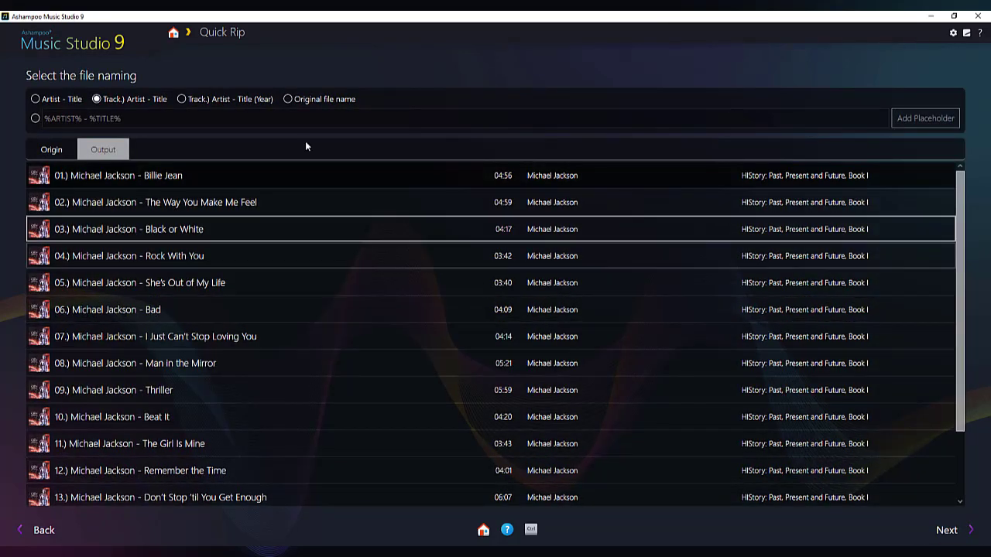
{"action": "left_click", "coordinate": [45, 151]}
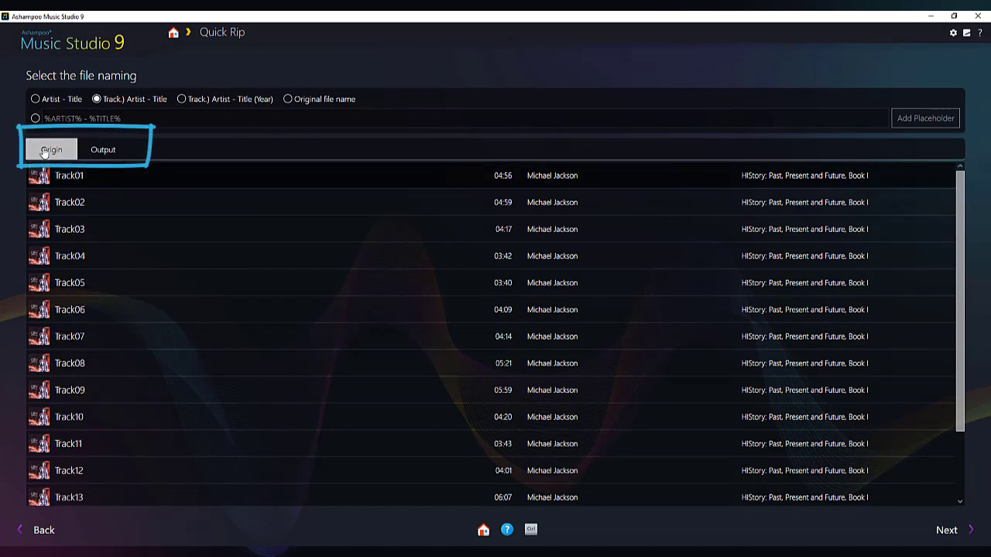
{"action": "left_click", "coordinate": [108, 152]}
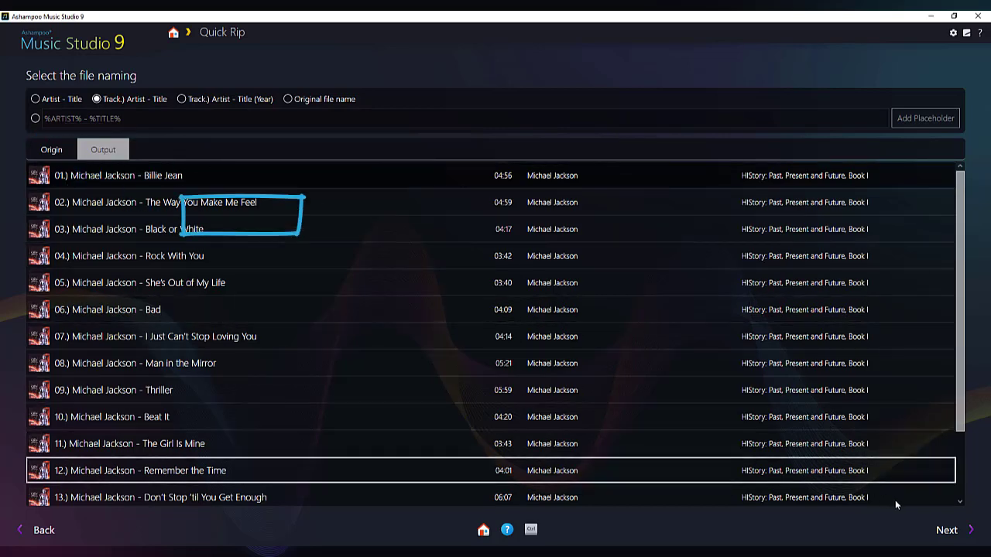
{"action": "left_click", "coordinate": [939, 530]}
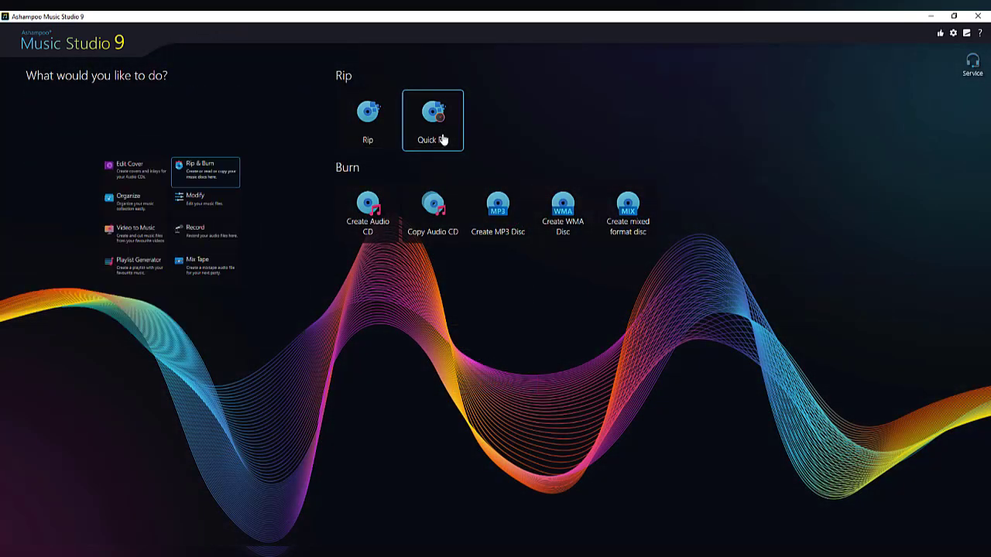
Quick-rip the second disc, HISTORY - CD2, into 15 MP3s
{"action": "left_click", "coordinate": [443, 139]}
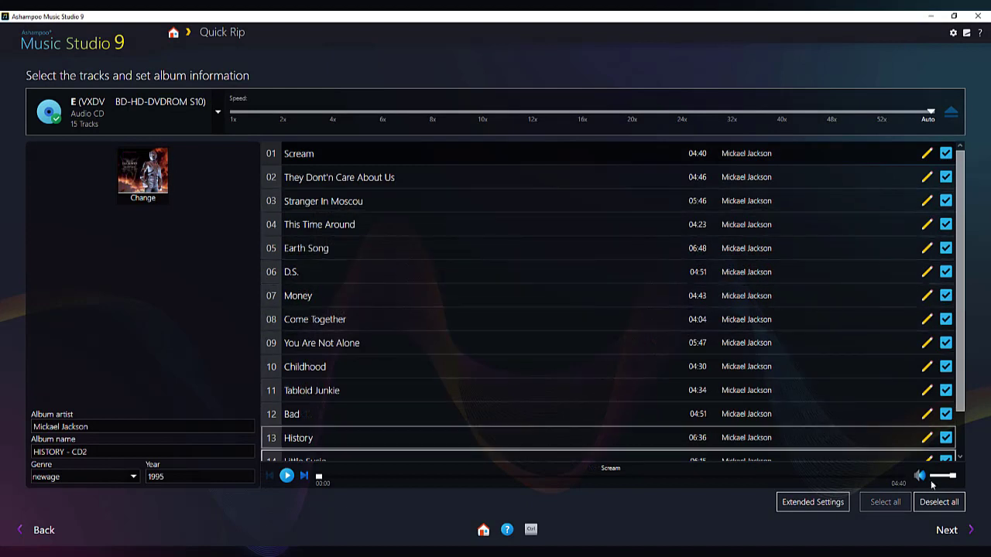
{"action": "left_click", "coordinate": [962, 527]}
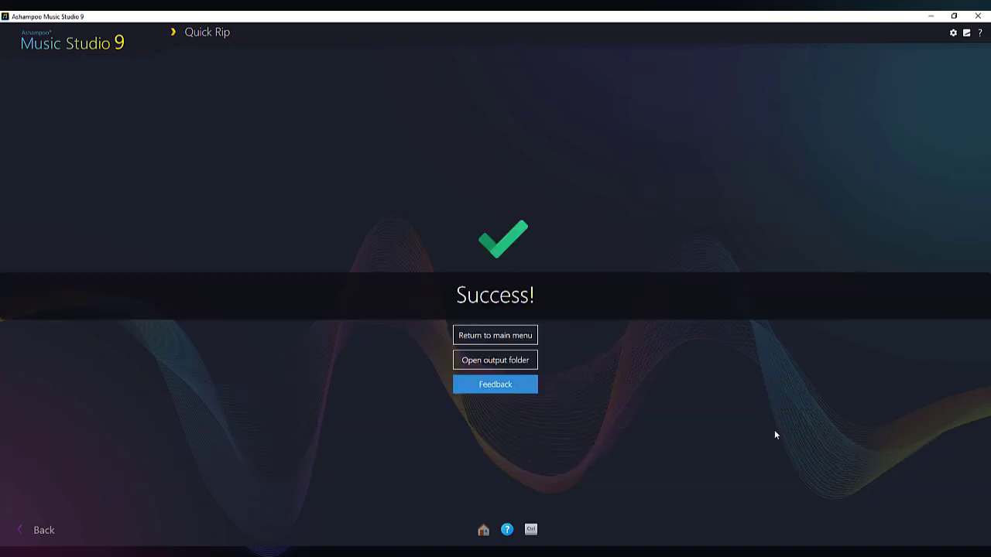
Return from the Success page to the main start screen
{"action": "left_click", "coordinate": [489, 335]}
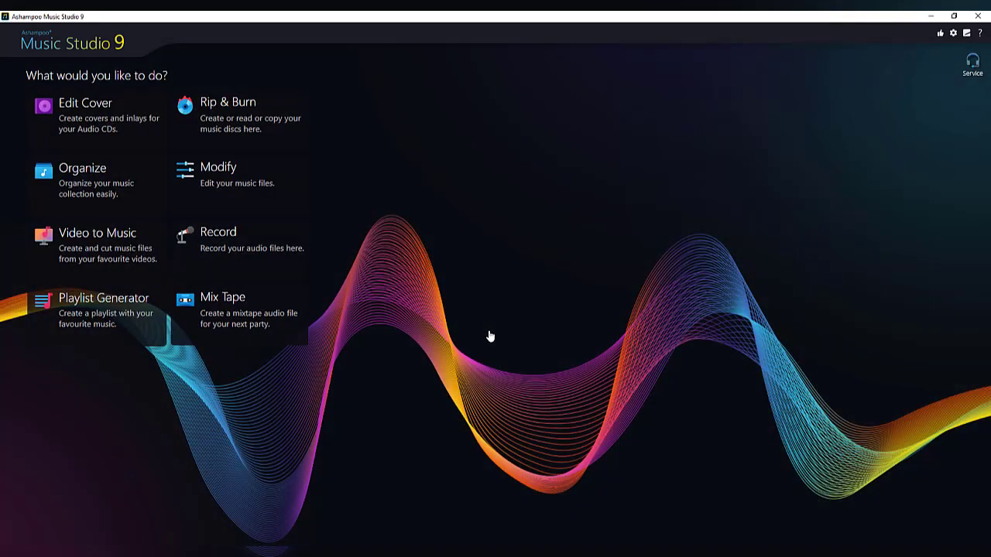